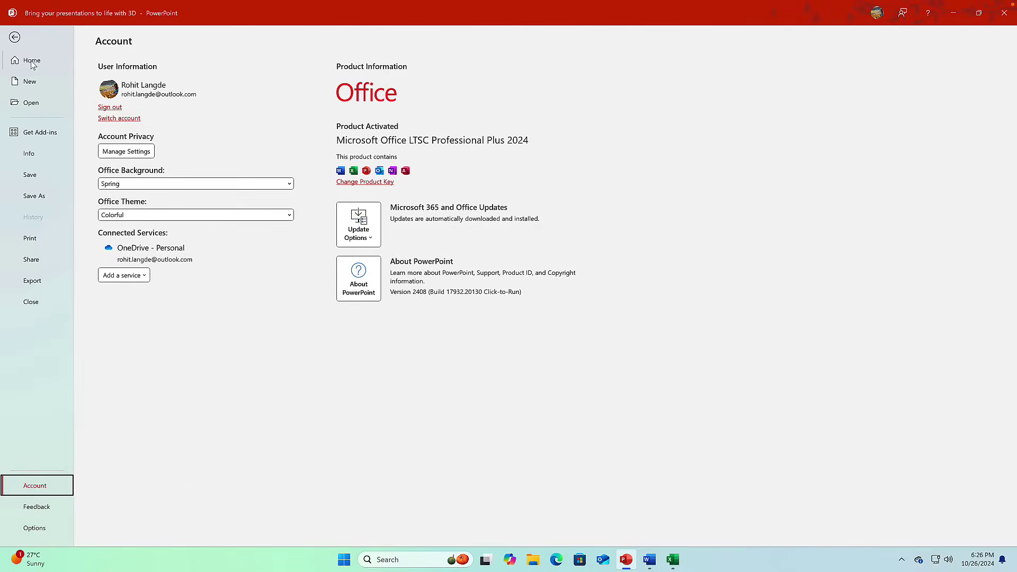
From the Home page, create a new deck from the 'Bring your presentations to life with 3D' template.
{"action": "left_click", "coordinate": [32, 61]}
{"action": "left_click", "coordinate": [240, 114]}
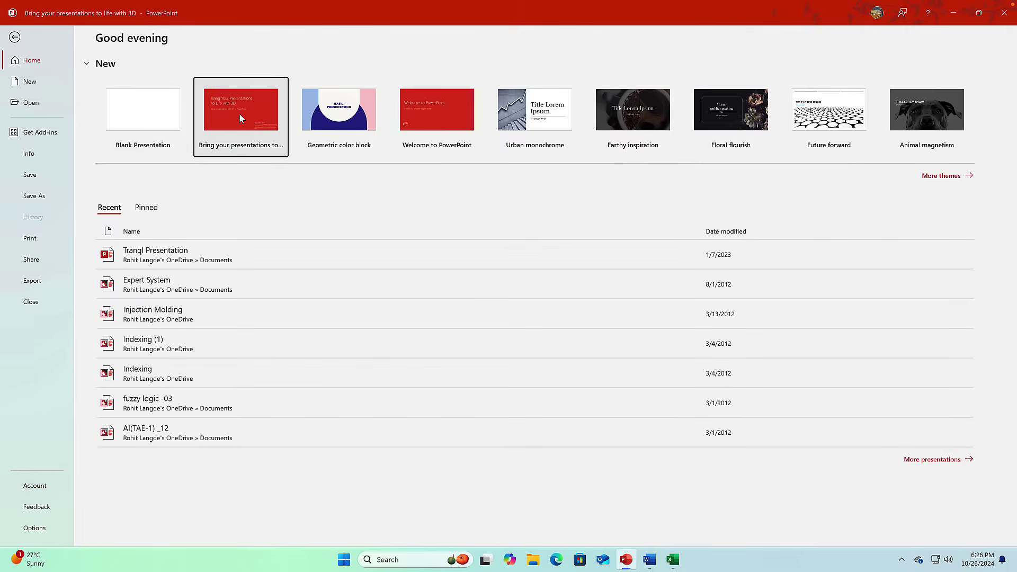
{"action": "left_click", "coordinate": [575, 317]}
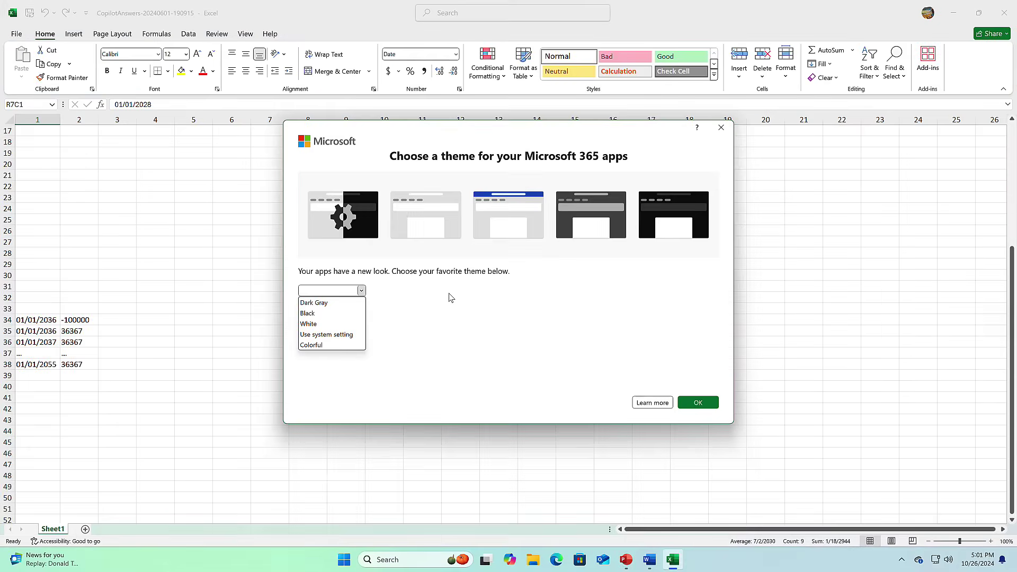
Try out the Dark Gray, Black, White and Use system setting app themes.
{"action": "left_click", "coordinate": [464, 275]}
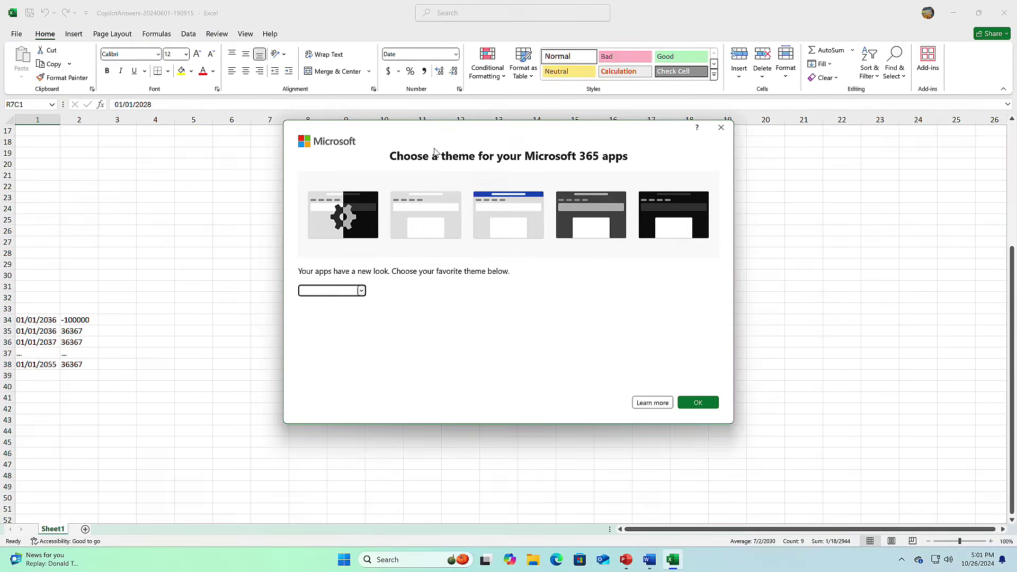
{"action": "left_click", "coordinate": [359, 290]}
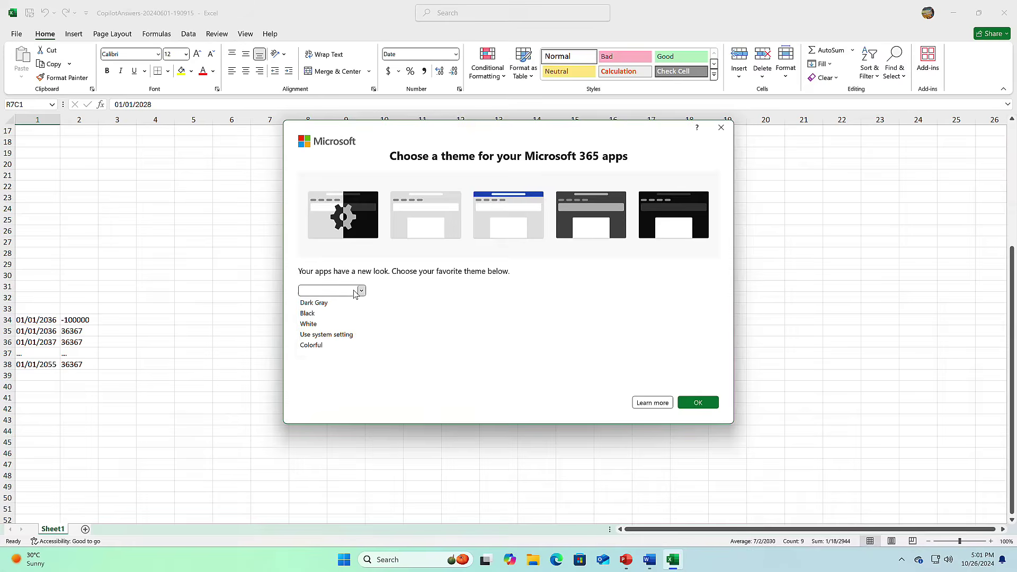
{"action": "left_click", "coordinate": [329, 309]}
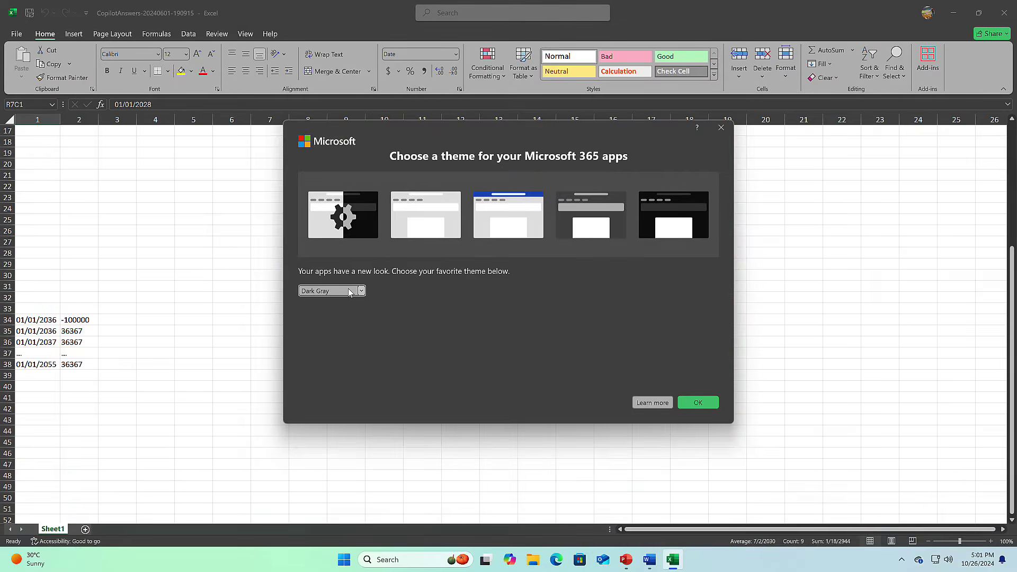
{"action": "left_click", "coordinate": [348, 291]}
{"action": "left_click", "coordinate": [335, 305]}
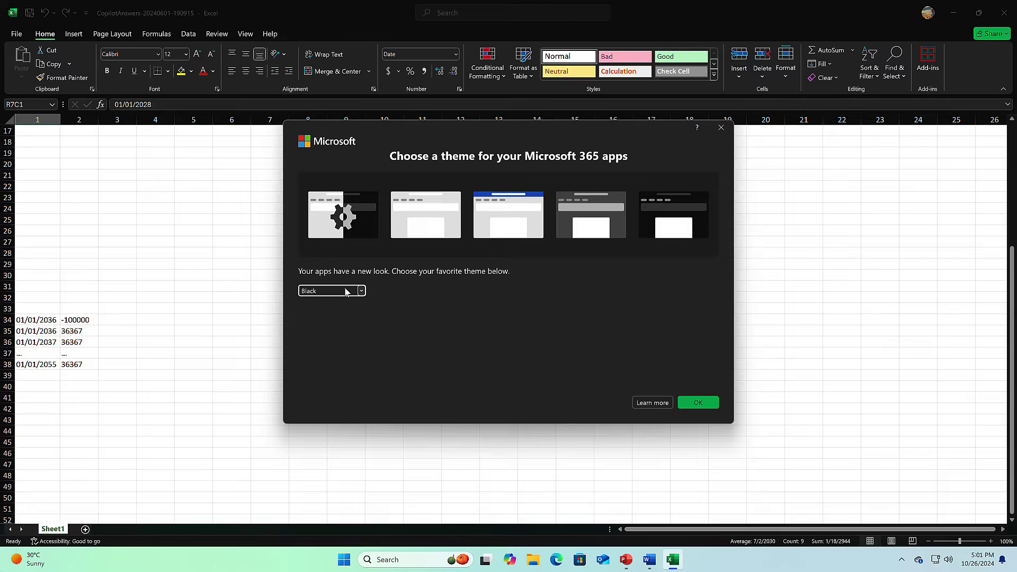
{"action": "left_click", "coordinate": [345, 291]}
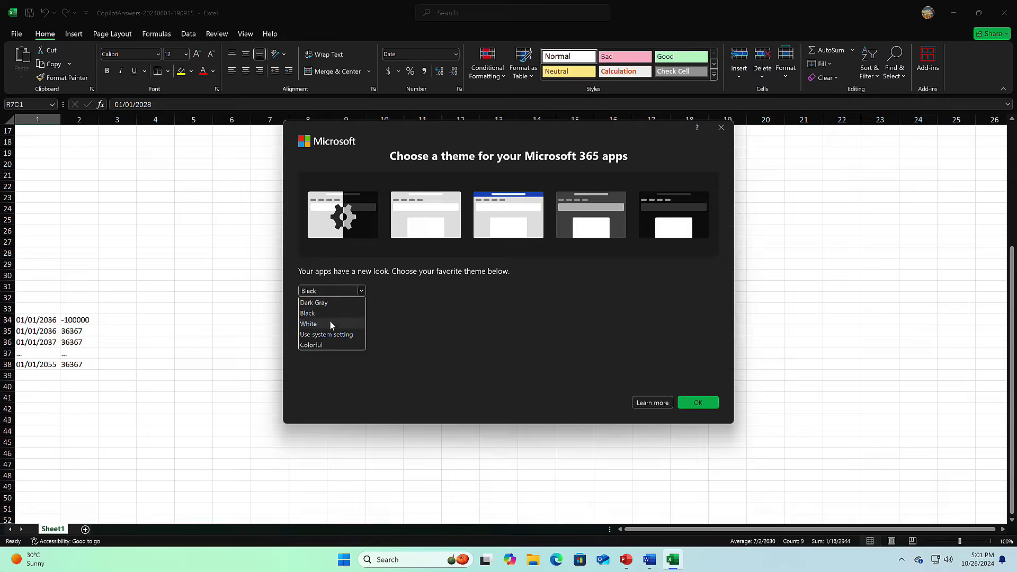
{"action": "left_click", "coordinate": [330, 324]}
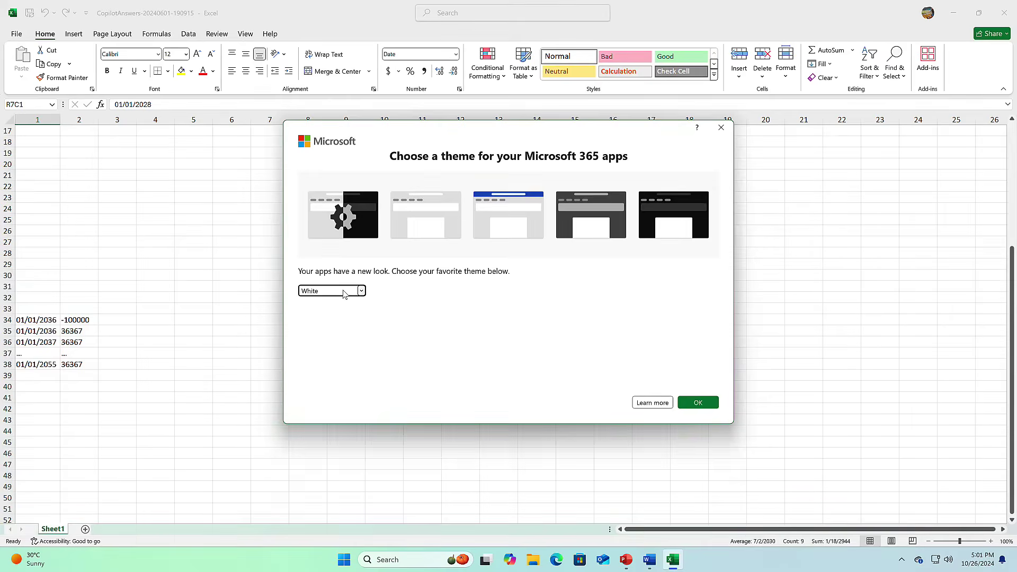
{"action": "left_click", "coordinate": [341, 291]}
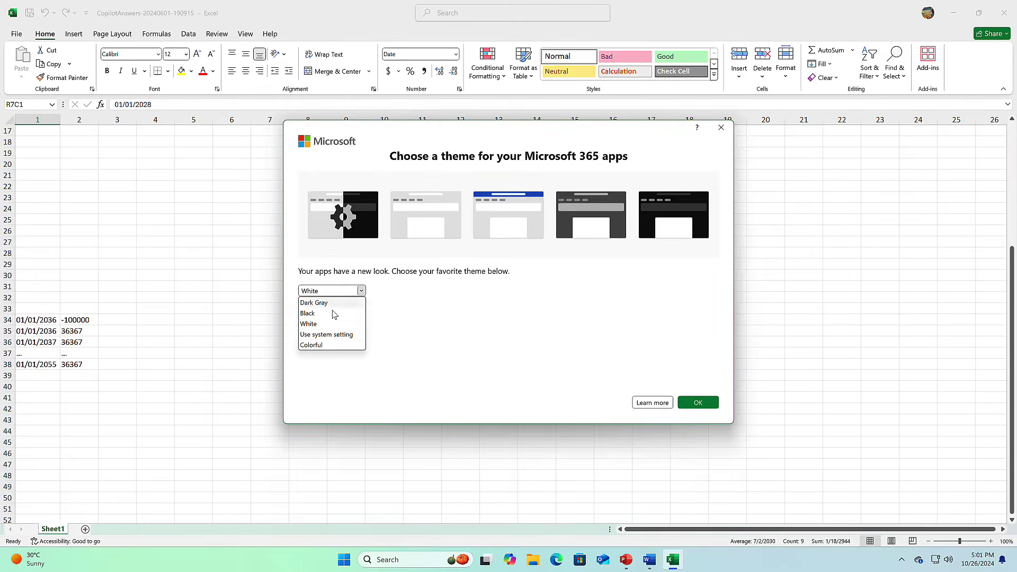
{"action": "left_click", "coordinate": [331, 335]}
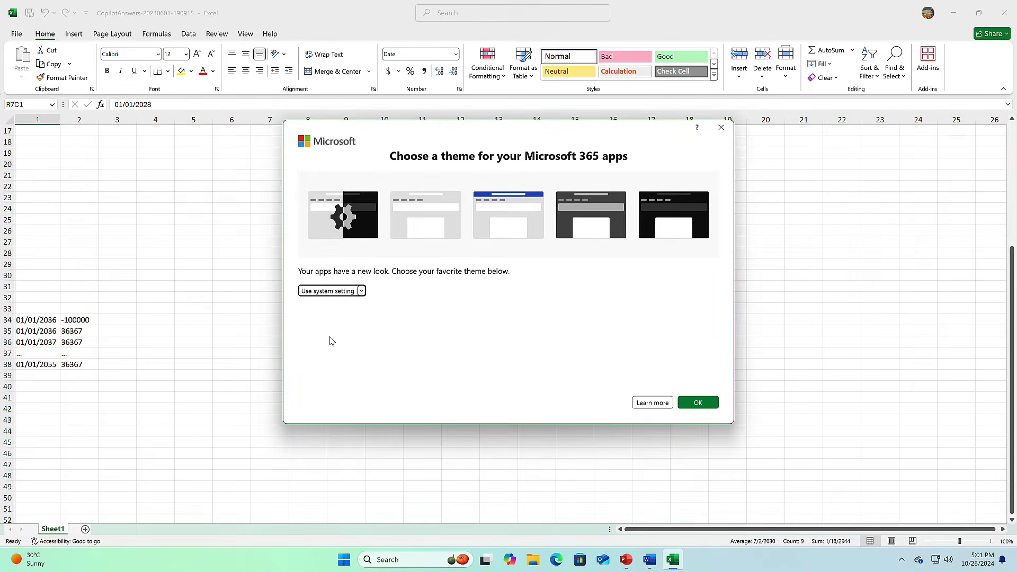
Select the Colorful theme and confirm it with OK.
{"action": "left_click", "coordinate": [345, 291]}
{"action": "left_click", "coordinate": [331, 335]}
{"action": "key", "text": "Home"}
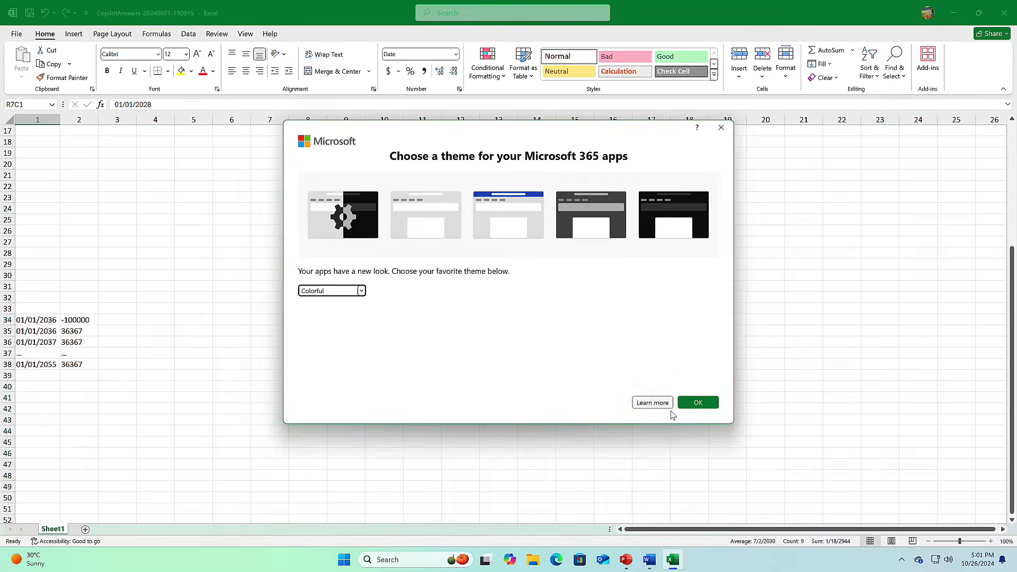
{"action": "left_click", "coordinate": [706, 403]}
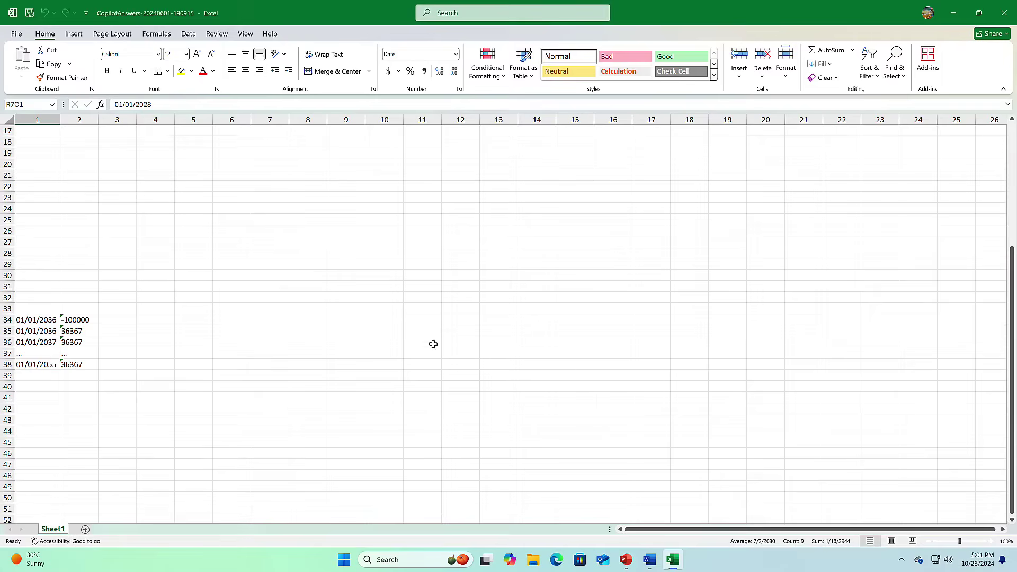
{"action": "left_click", "coordinate": [19, 33]}
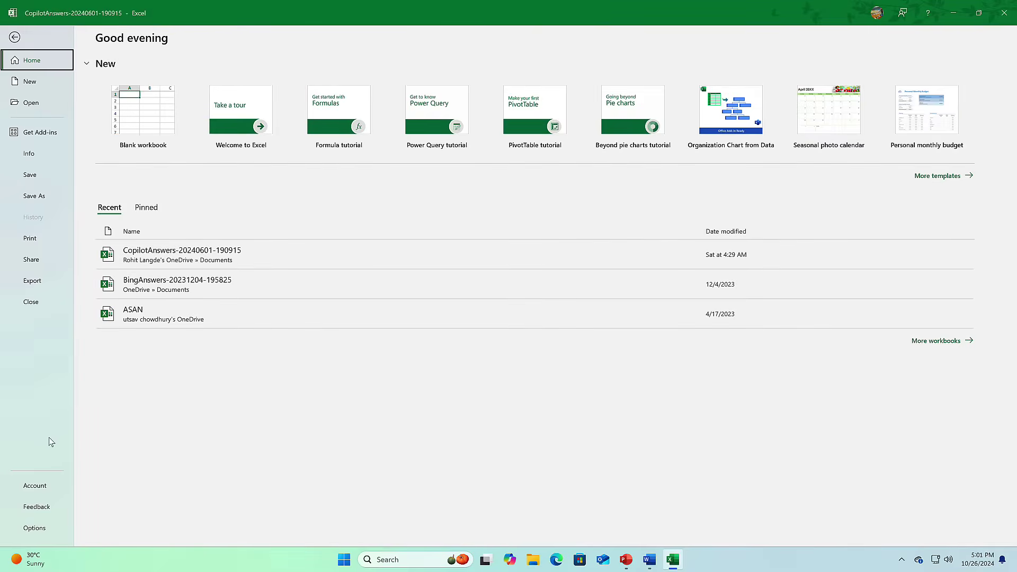
{"action": "left_click", "coordinate": [35, 485]}
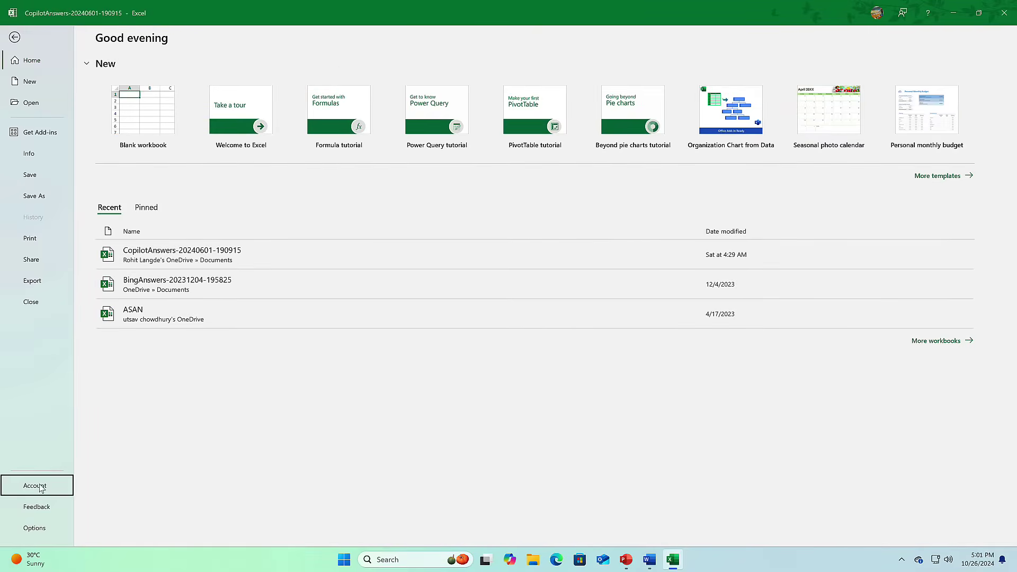
{"action": "left_click", "coordinate": [33, 62]}
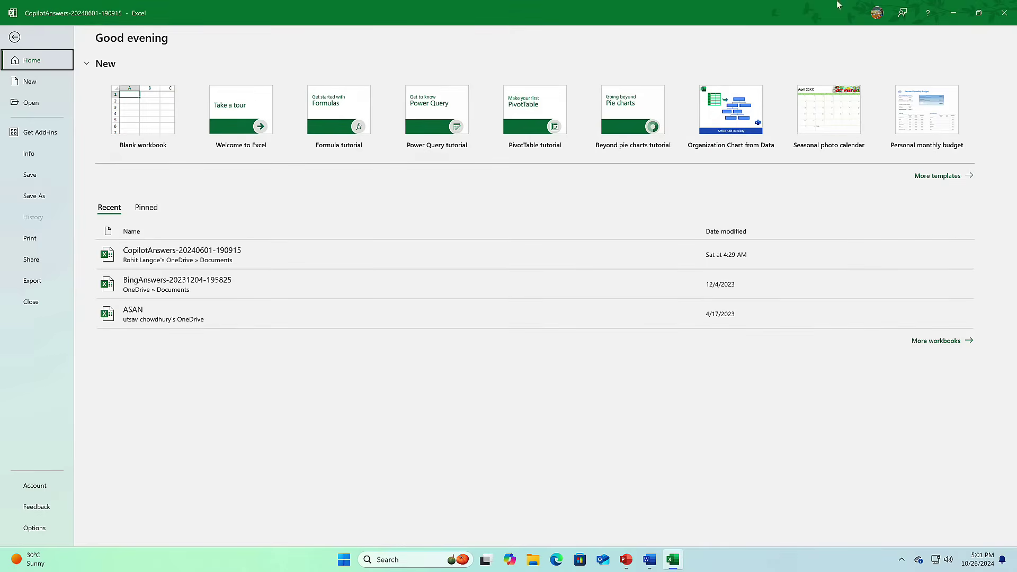
{"action": "key", "text": "Escape"}
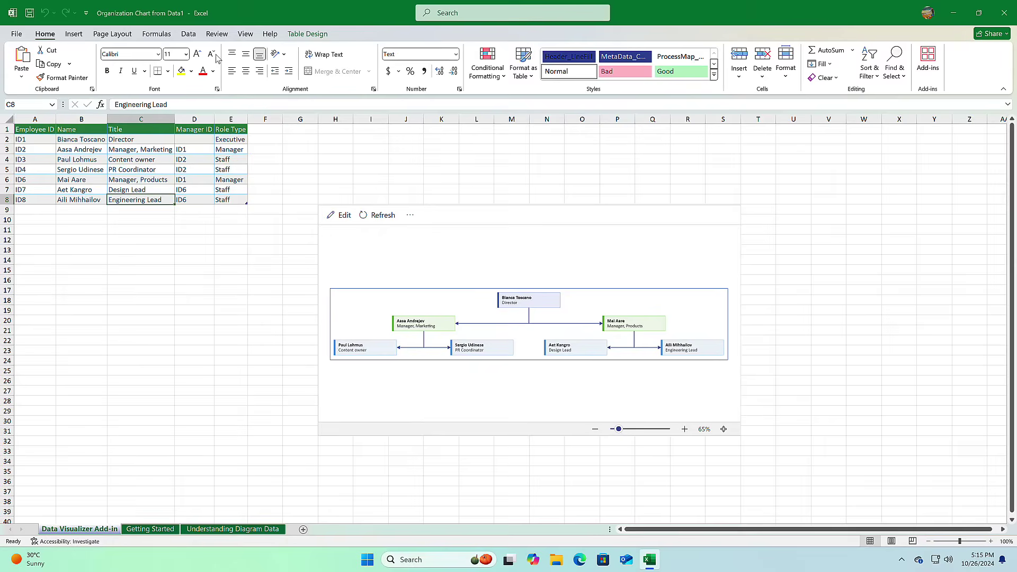
Run Check Accessibility from the Review tab and expand the Table1 hard-to-read text contrast warning.
{"action": "left_click", "coordinate": [217, 34]}
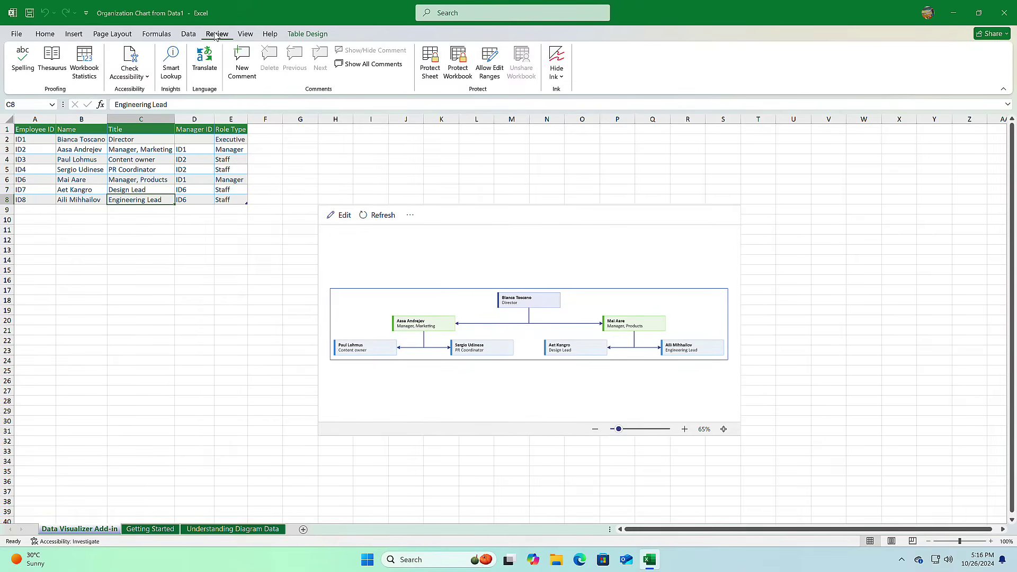
{"action": "left_click", "coordinate": [141, 74]}
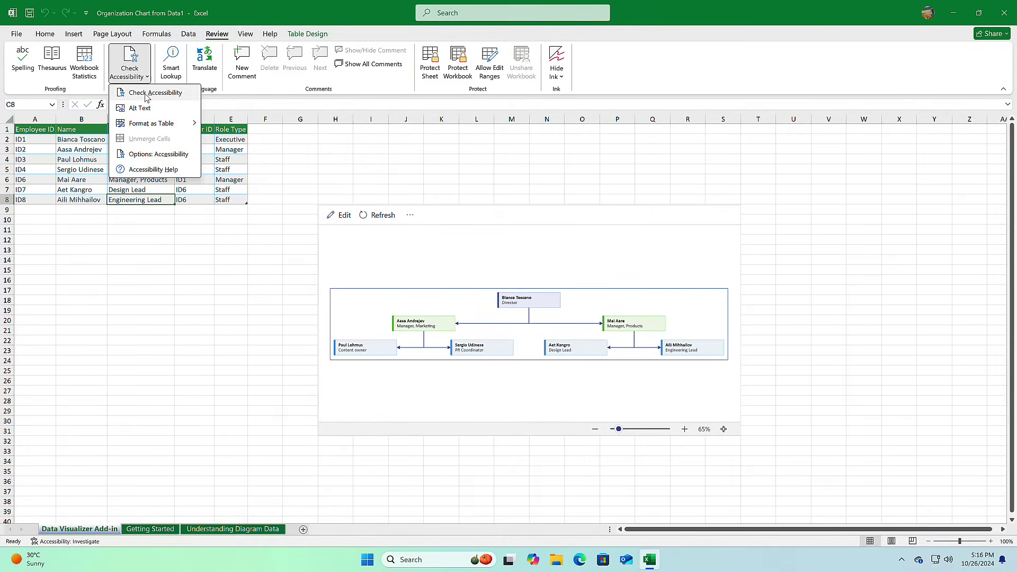
{"action": "left_click", "coordinate": [146, 93]}
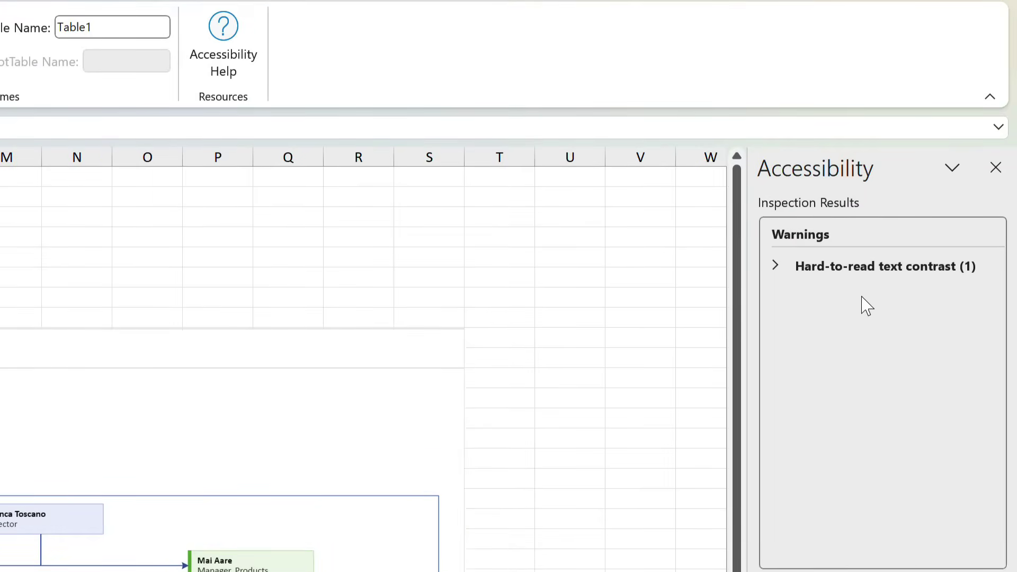
{"action": "left_click", "coordinate": [775, 267]}
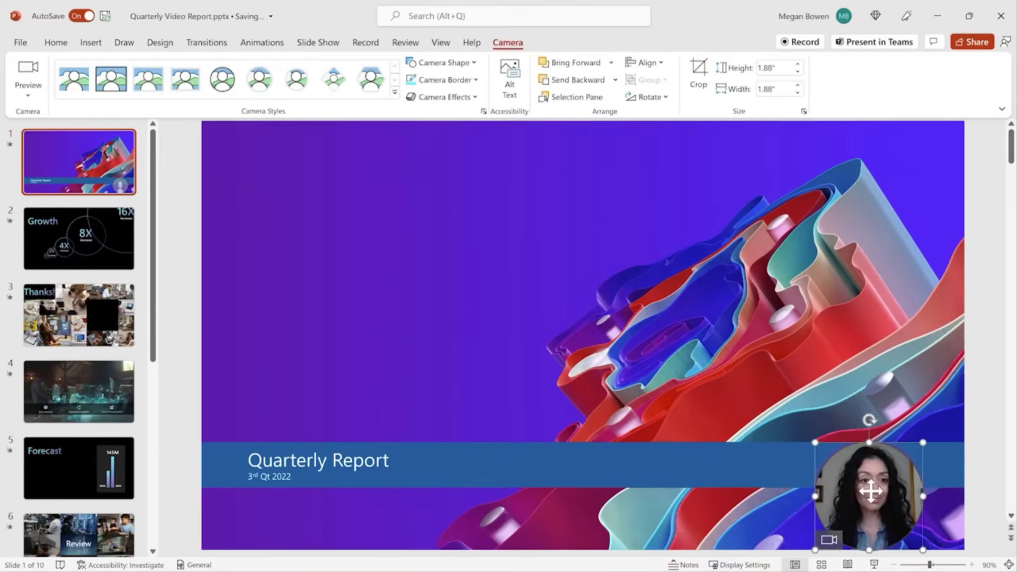
Drag the Cameo camera feed toward the slide centre and enlarge it to 5.77 inches.
{"action": "left_click_drag", "start_coordinate": [871, 488], "coordinate": [267, 200]}
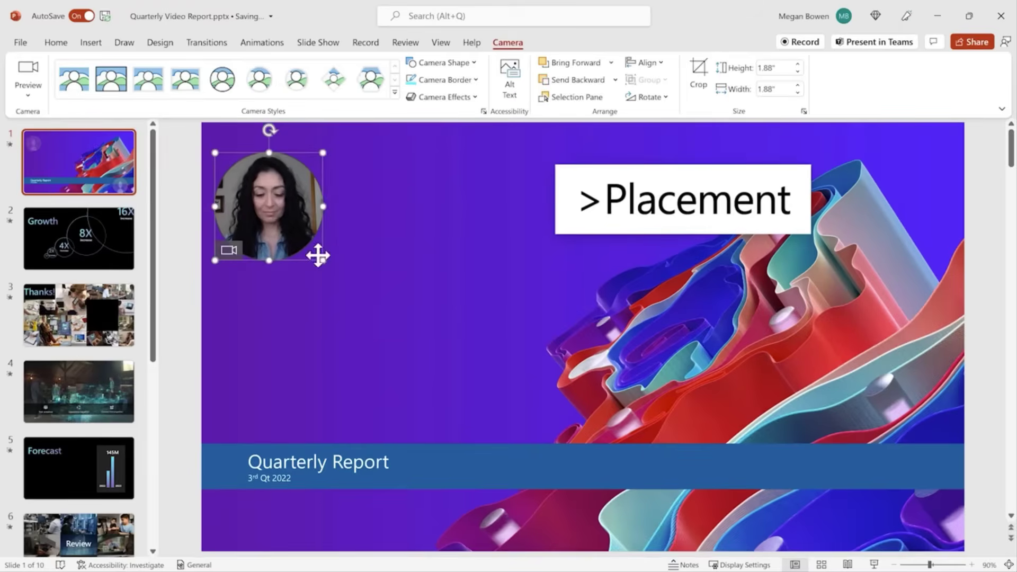
{"action": "left_click_drag", "start_coordinate": [323, 260], "coordinate": [546, 481]}
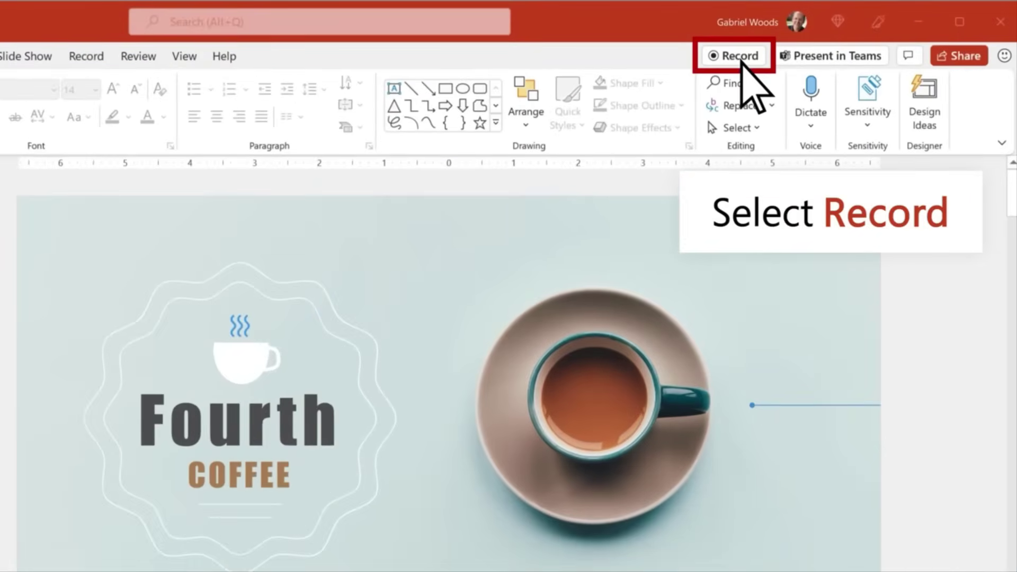
Record the slide show, export the recording as a video and open it for viewing.
{"action": "left_click", "coordinate": [740, 59]}
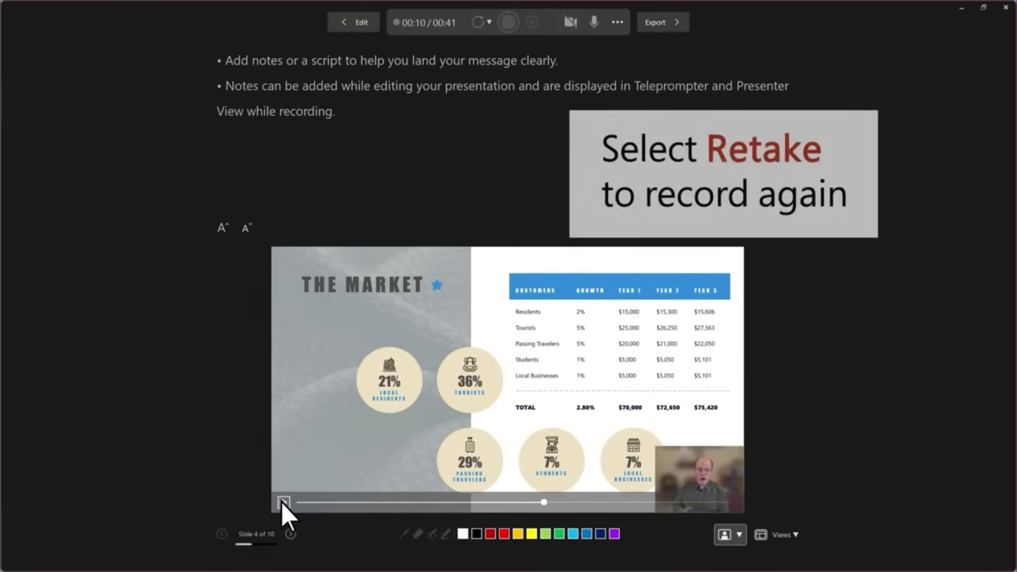
{"action": "left_click", "coordinate": [488, 22]}
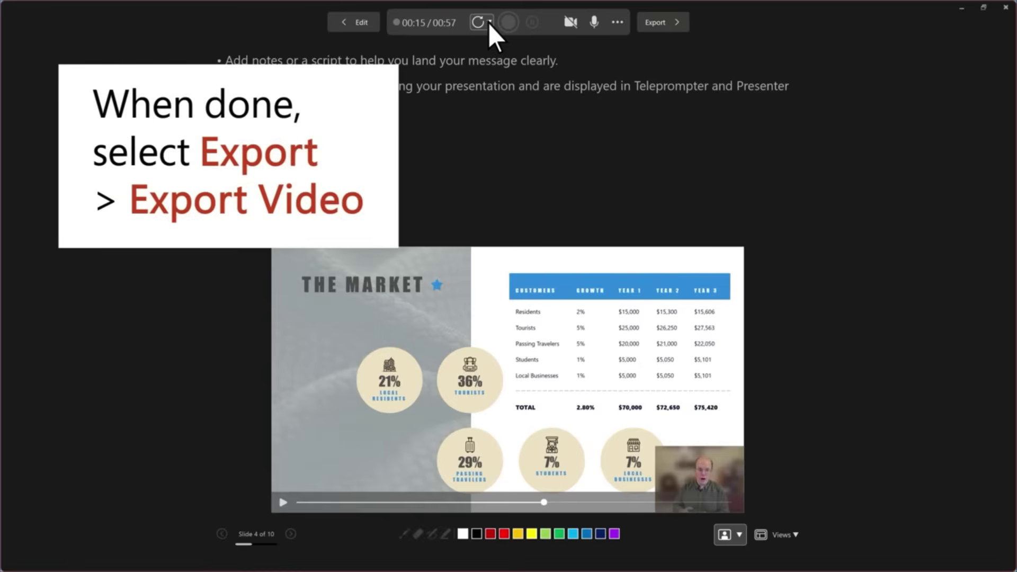
{"action": "left_click", "coordinate": [677, 21]}
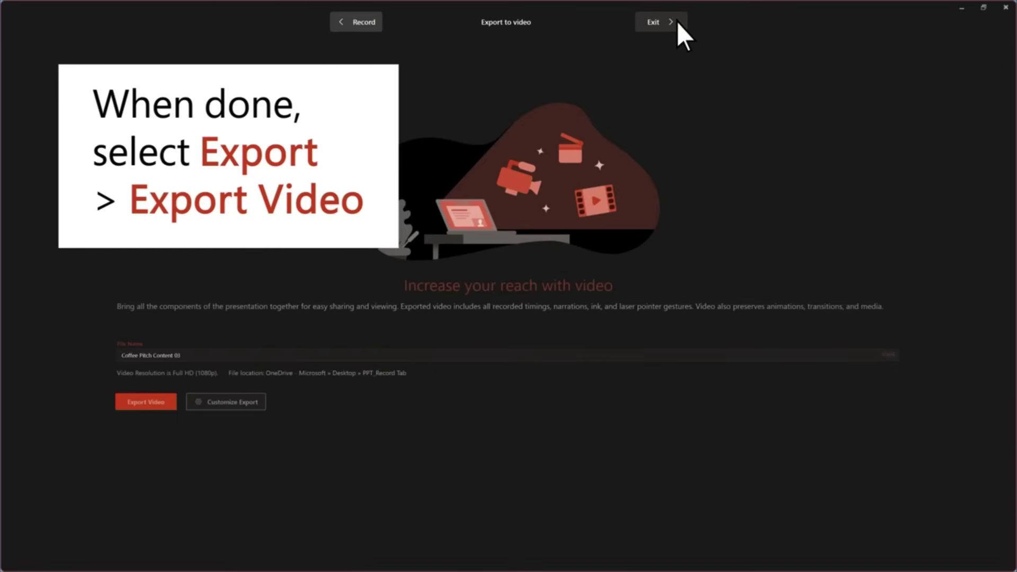
{"action": "left_click", "coordinate": [148, 405]}
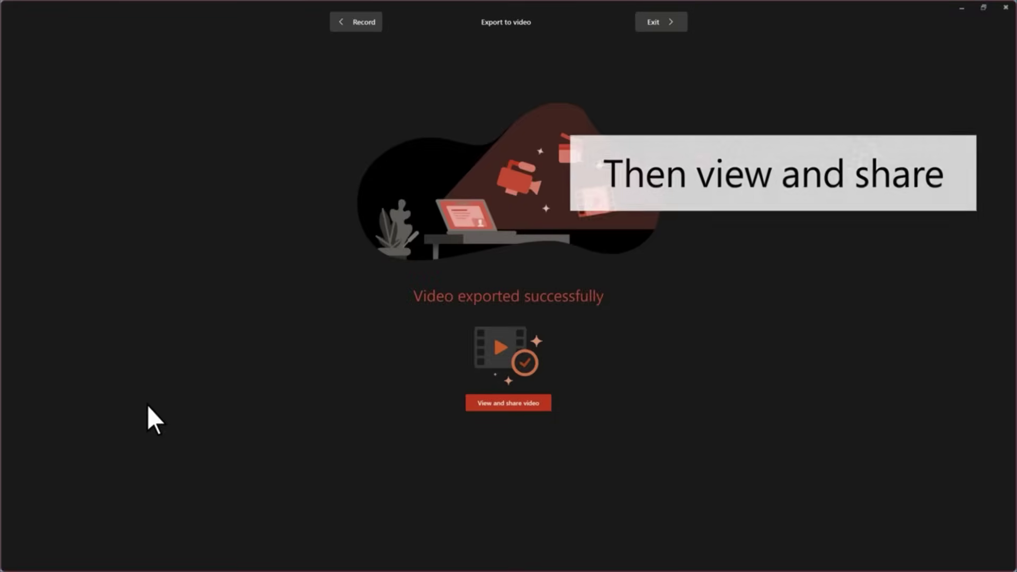
{"action": "left_click", "coordinate": [506, 403]}
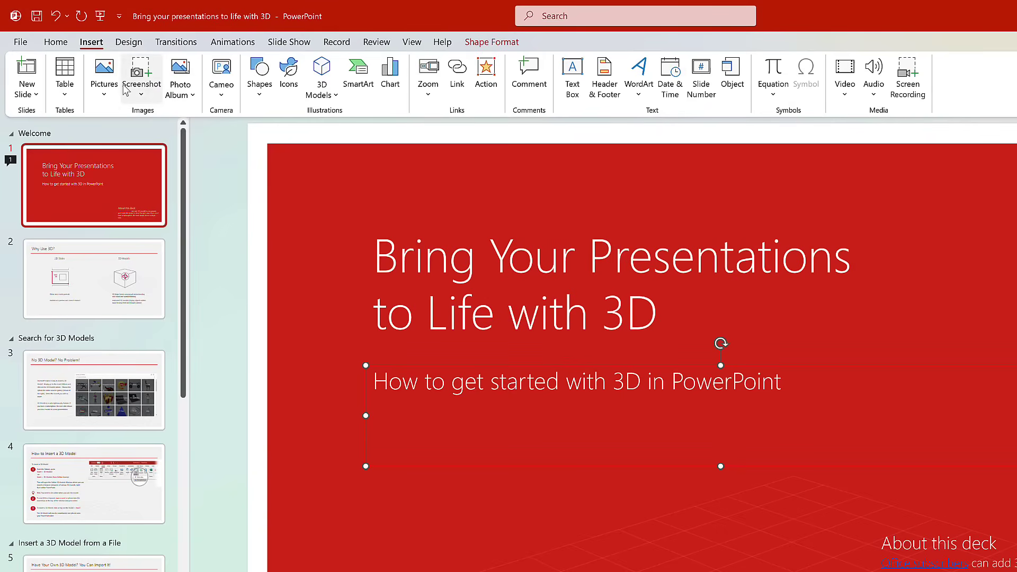
Show the Insert Picture From source list for the title slide.
{"action": "left_click", "coordinate": [107, 96]}
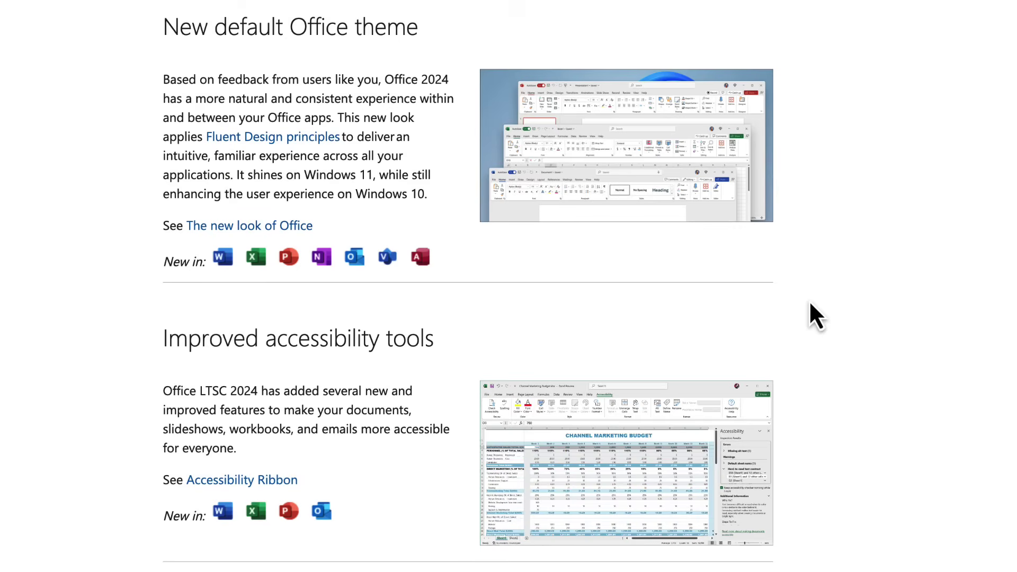
Scroll down the What's New in Office 2024 page to the Microsoft 365 app icons.
{"action": "scroll", "coordinate": [826, 312], "scroll_direction": "down", "scroll_amount": 1}
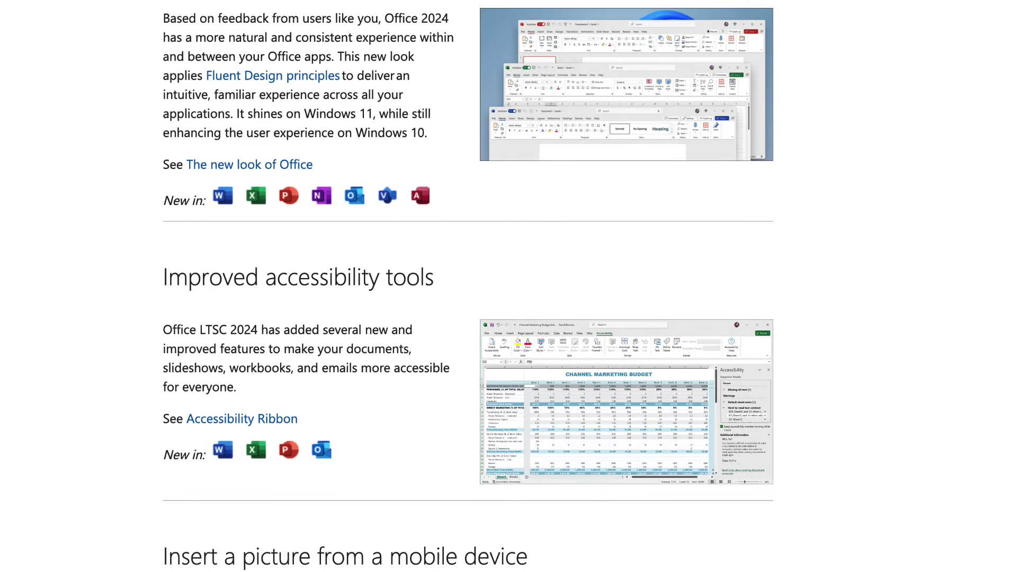
{"action": "scroll", "coordinate": [468, 286], "scroll_direction": "down", "scroll_amount": 4}
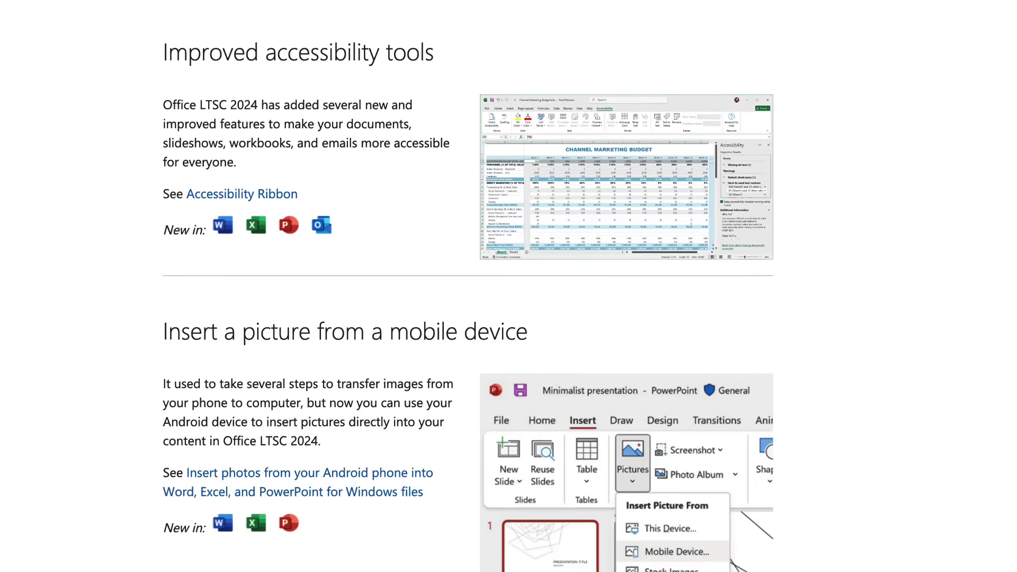
{"action": "scroll", "coordinate": [468, 286], "scroll_direction": "down", "scroll_amount": 5}
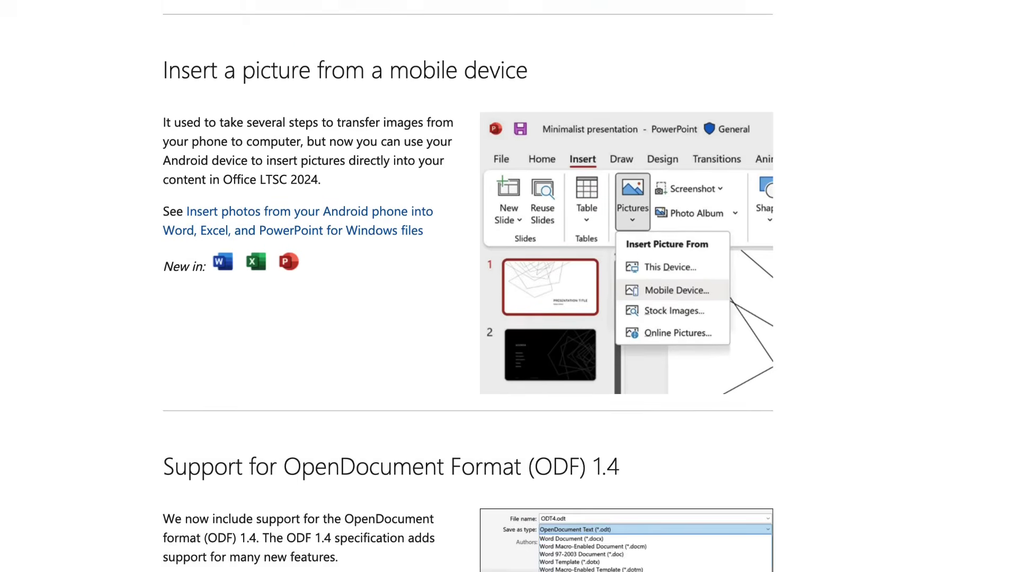
{"action": "scroll", "coordinate": [468, 286], "scroll_direction": "down", "scroll_amount": 4}
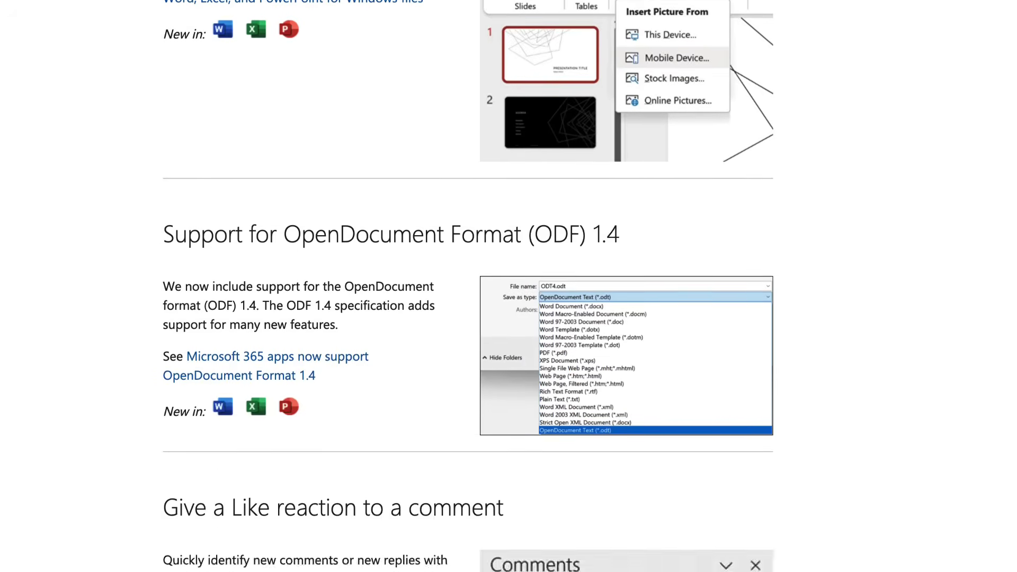
{"action": "scroll", "coordinate": [467, 286], "scroll_direction": "down", "scroll_amount": 3}
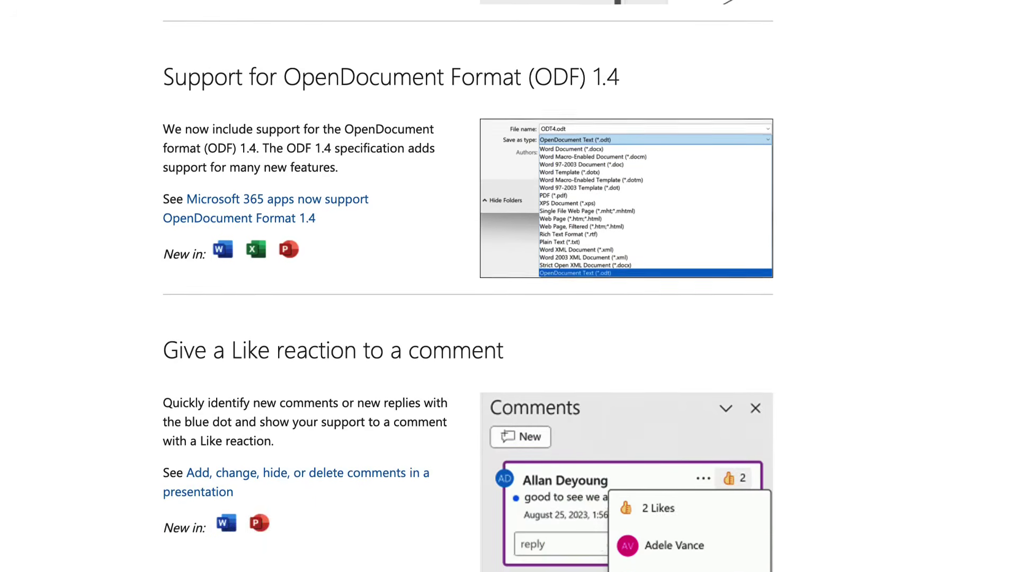
{"action": "scroll", "coordinate": [468, 286], "scroll_direction": "down", "scroll_amount": 3}
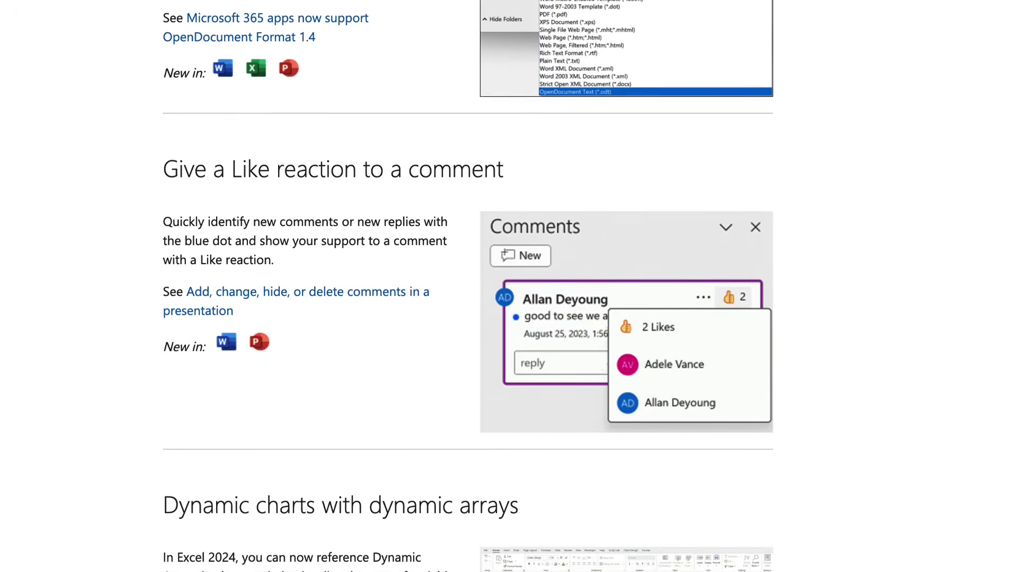
{"action": "scroll", "coordinate": [468, 285], "scroll_direction": "down", "scroll_amount": 4}
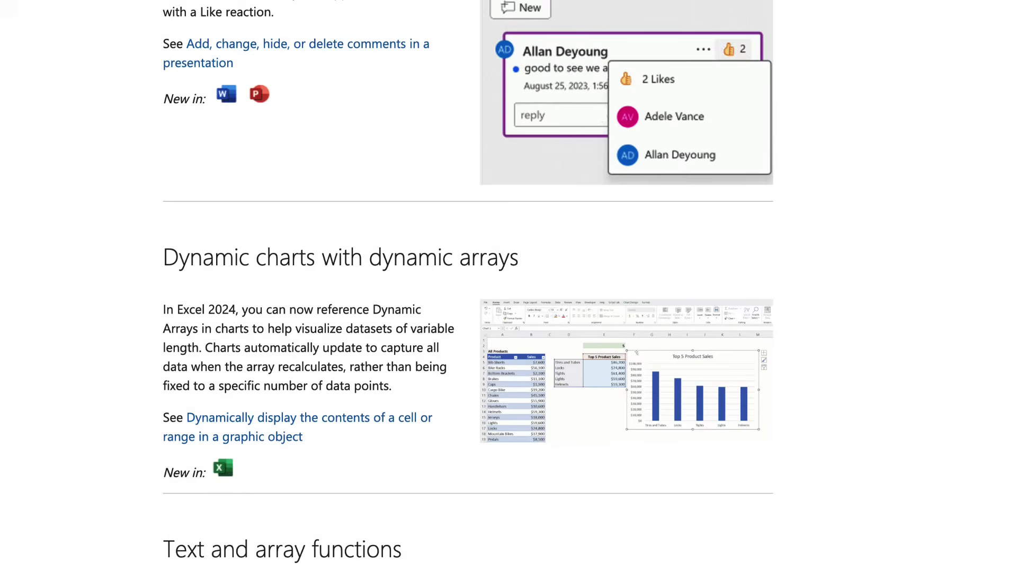
{"action": "scroll", "coordinate": [468, 286], "scroll_direction": "down", "scroll_amount": 4}
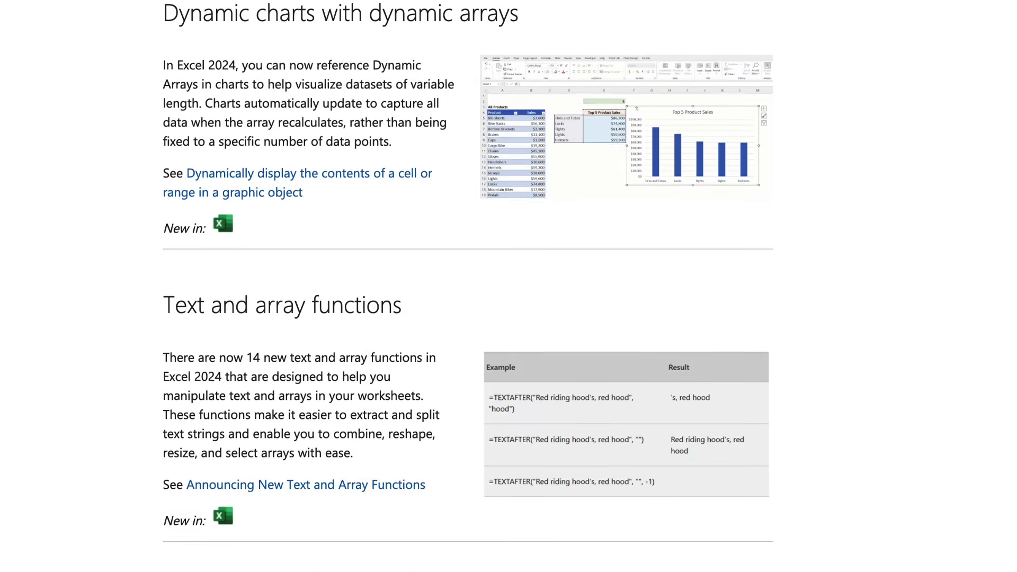
{"action": "scroll", "coordinate": [468, 286], "scroll_direction": "down", "scroll_amount": 3}
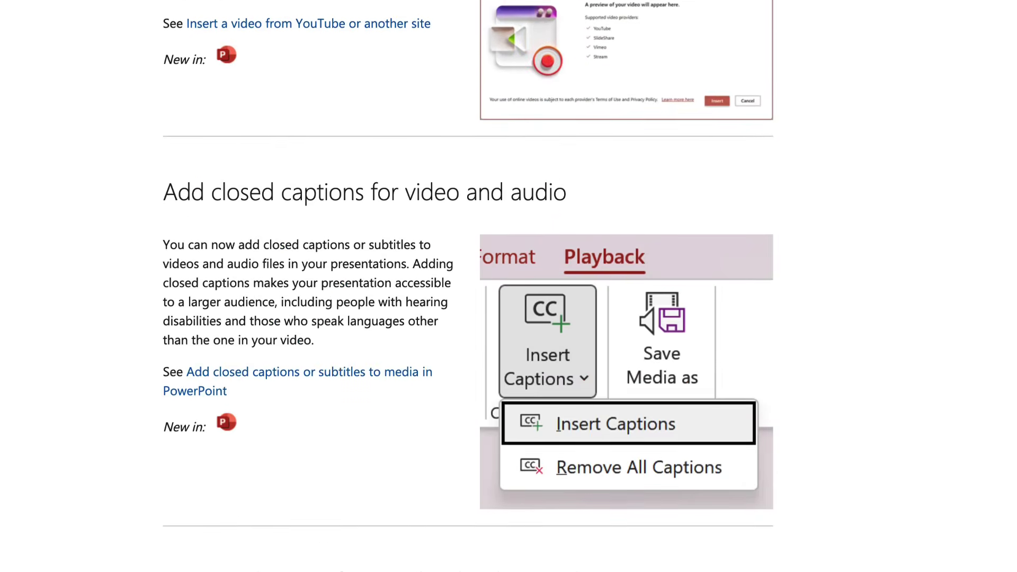
{"action": "scroll", "coordinate": [509, 286], "scroll_direction": "down", "scroll_amount": 8}
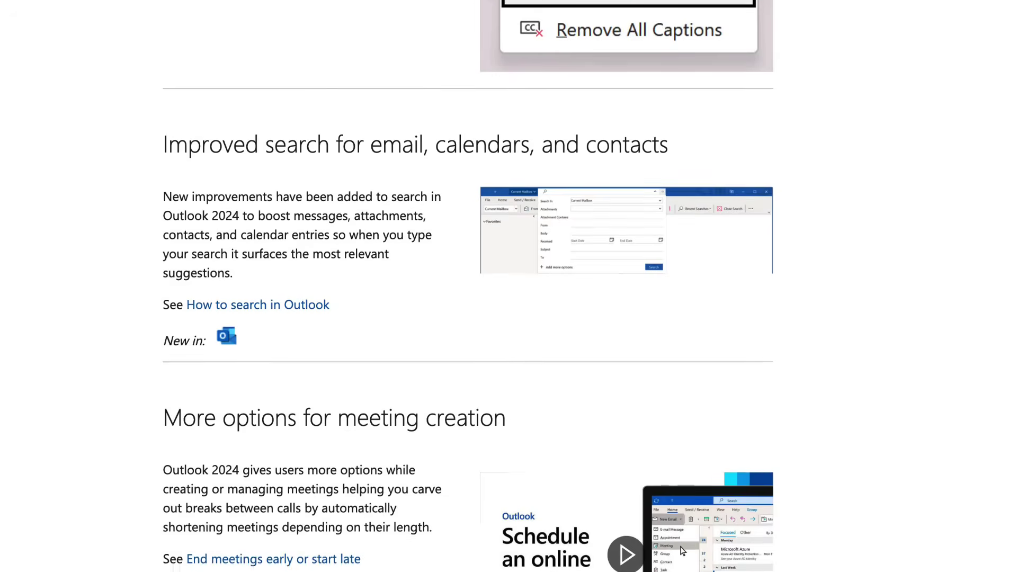
{"action": "scroll", "coordinate": [508, 286], "scroll_direction": "down", "scroll_amount": 10}
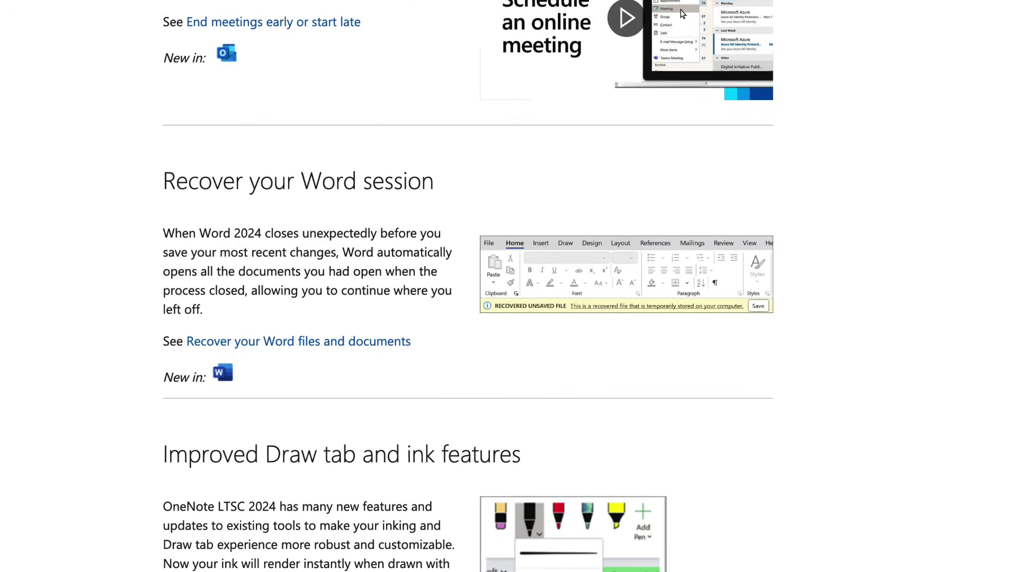
{"action": "scroll", "coordinate": [509, 286], "scroll_direction": "down", "scroll_amount": 5}
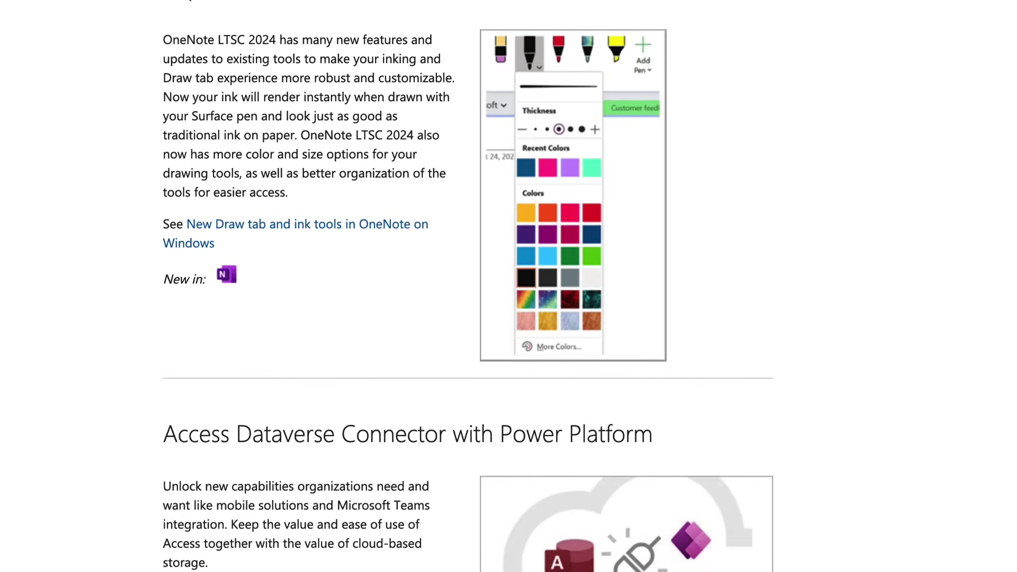
{"action": "scroll", "coordinate": [508, 285], "scroll_direction": "down", "scroll_amount": 10}
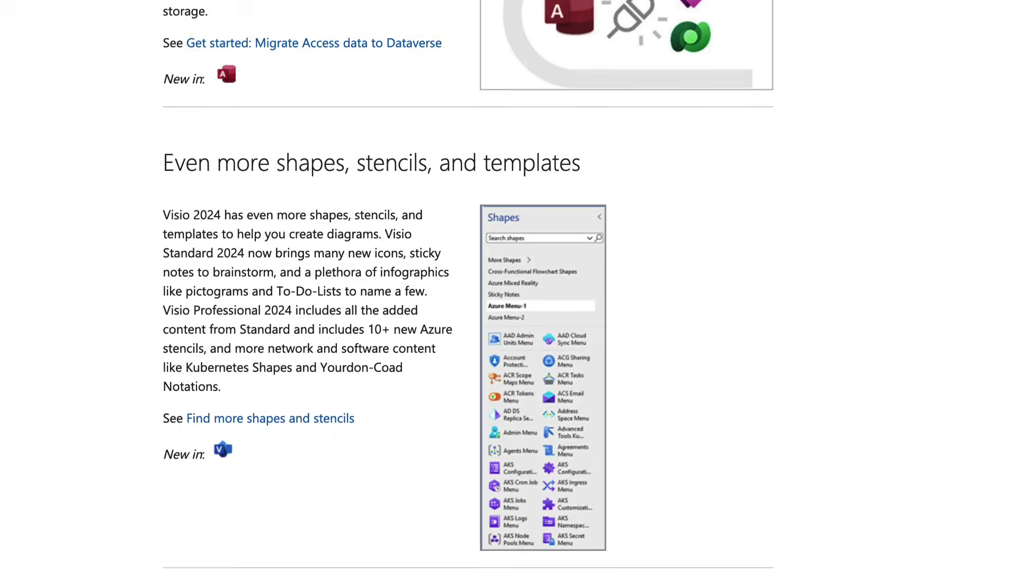
{"action": "scroll", "coordinate": [508, 286], "scroll_direction": "down", "scroll_amount": 1}
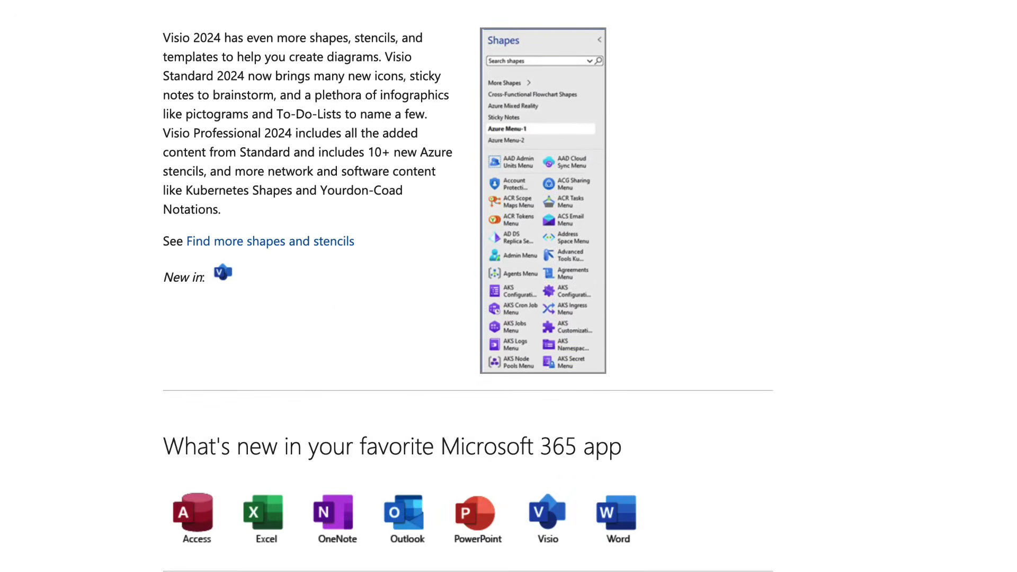